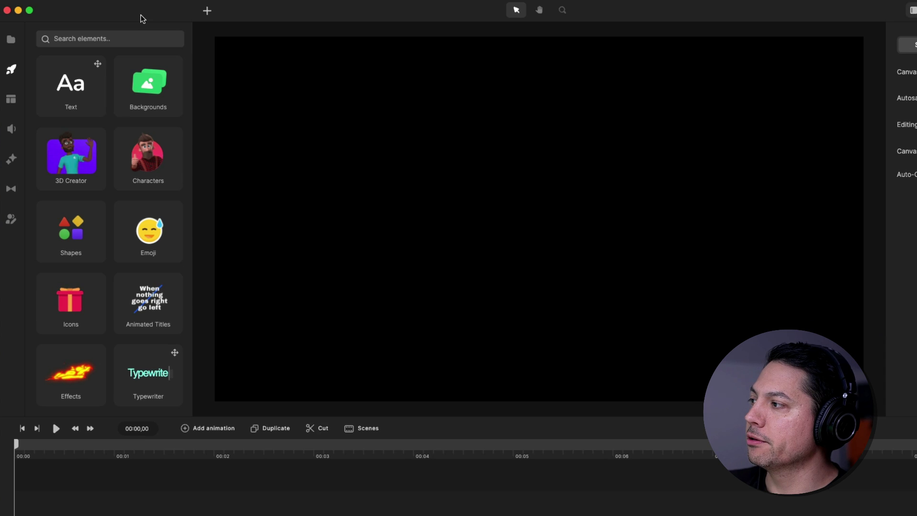
Step: Import pexels-luizclas-1848565.jpg from the Footage folder into the project media library
left_click(11, 42)
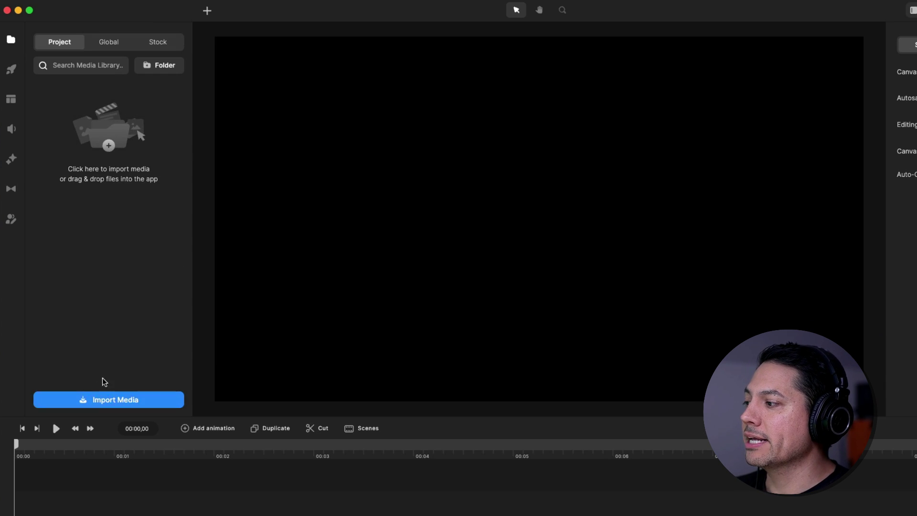
left_click(111, 402)
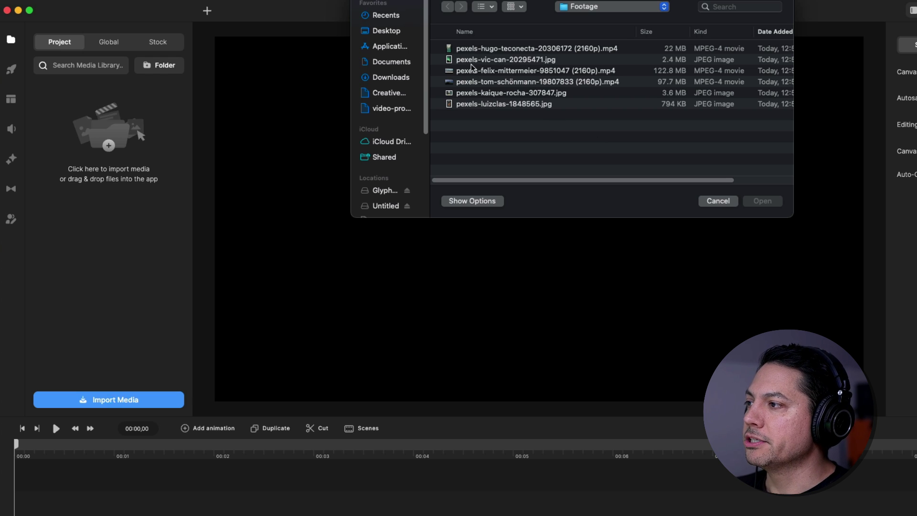
left_click(478, 106)
left_click(762, 201)
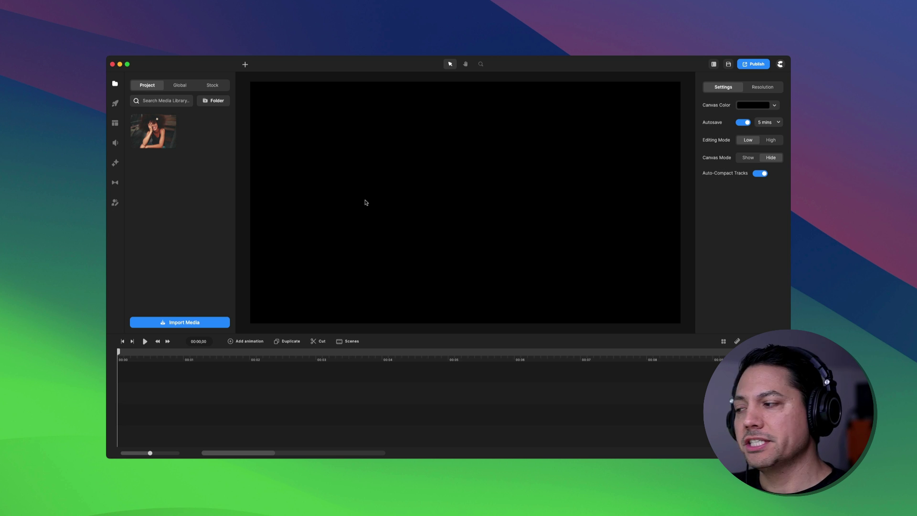
Step: Import the aurora image pexels-vic-can-20295471 from Finder and place it on the canvas
key("super+Tab")
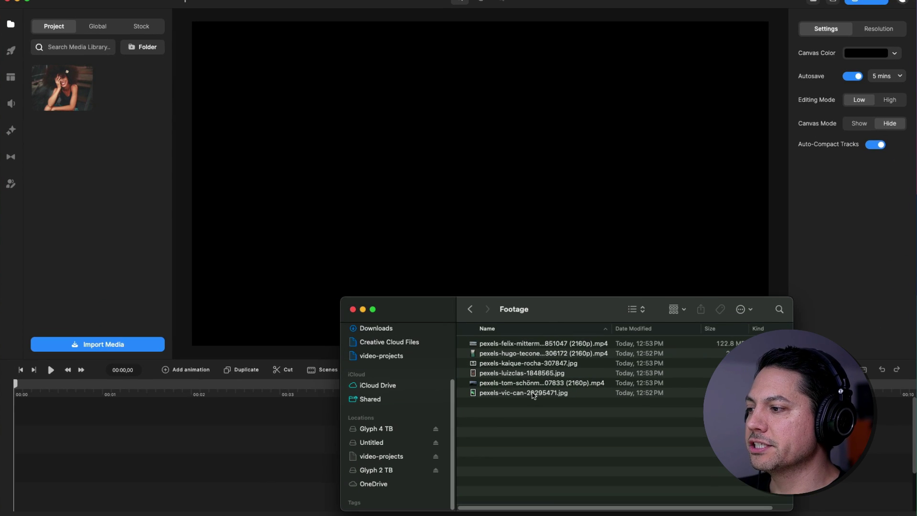
left_click_drag(534, 394, 446, 172)
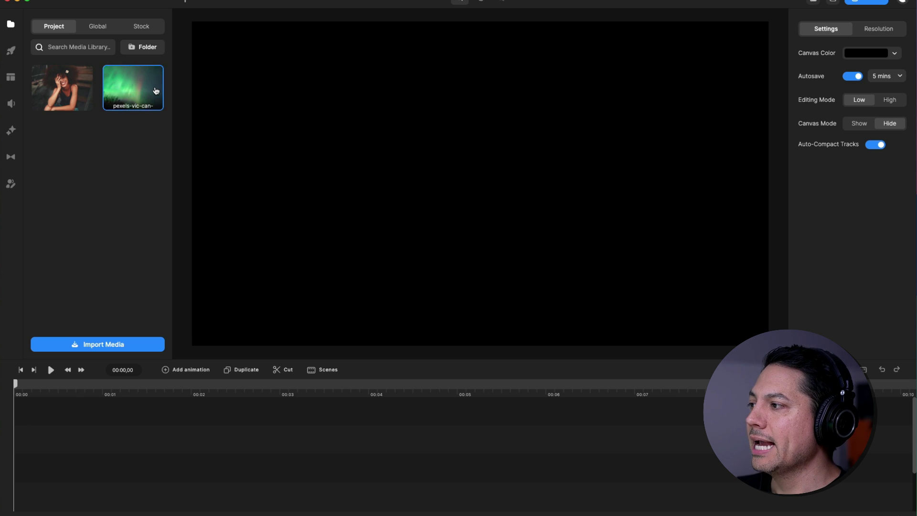
left_click_drag(140, 85, 403, 113)
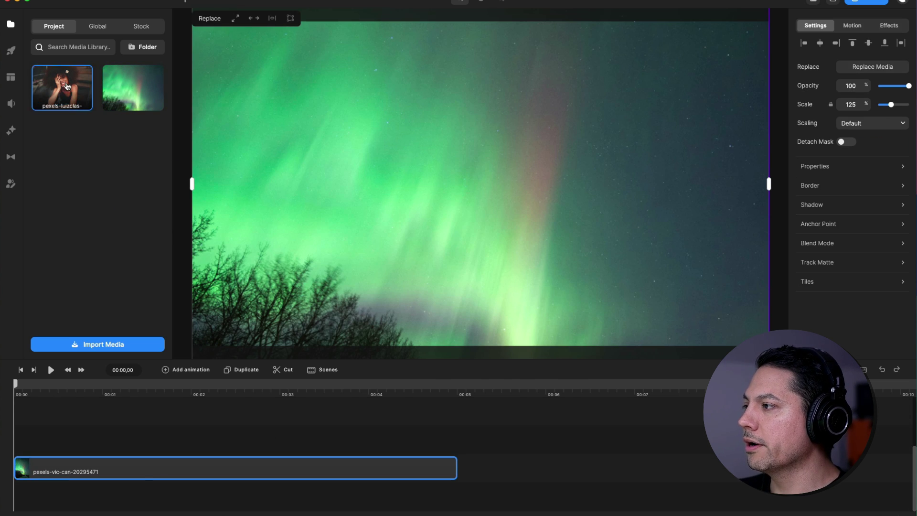
Step: Add the woman photo to the timeline and move the aurora clip onto the top track
left_click_drag(67, 86, 35, 444)
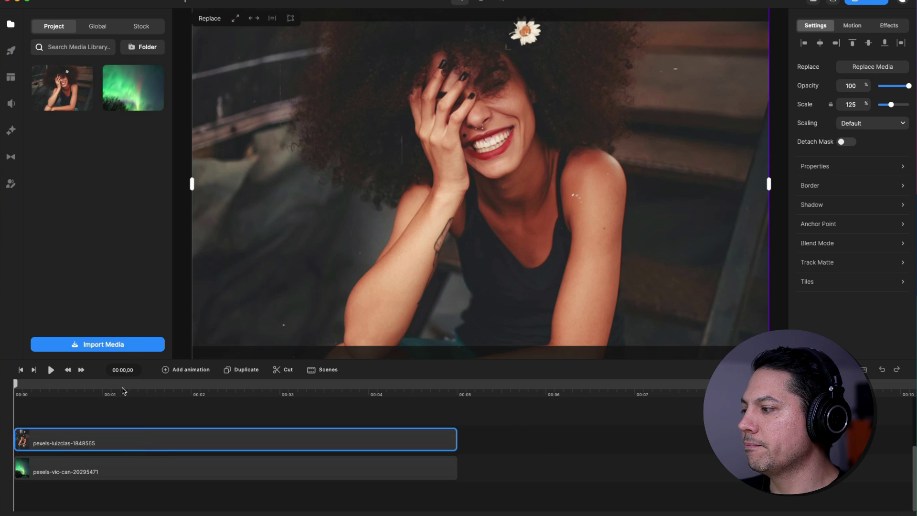
left_click(123, 391)
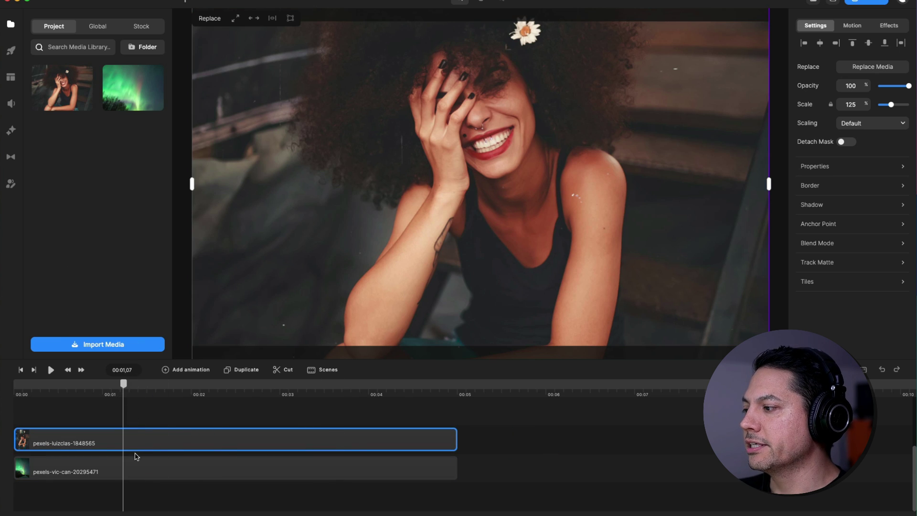
left_click_drag(137, 456, 146, 440)
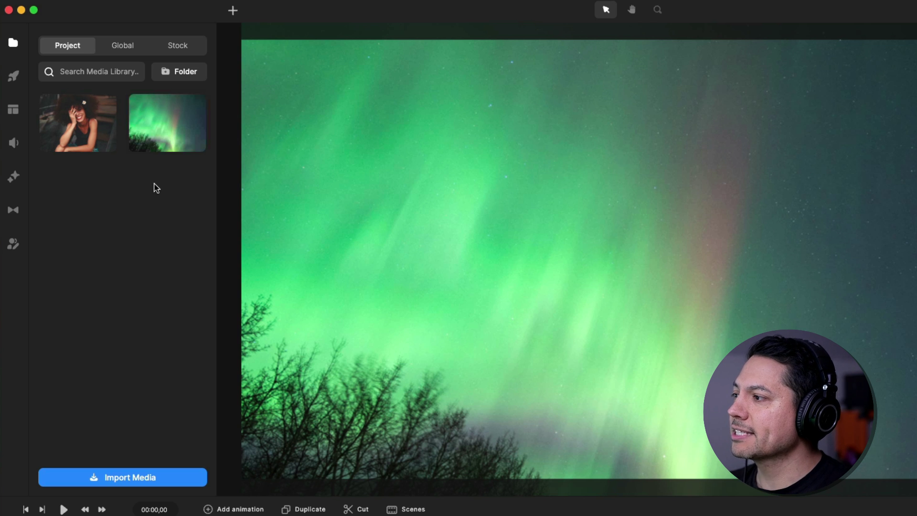
Step: Create a media folder named 'Pictures' and move the woman photo and aurora image into it
left_click(168, 75)
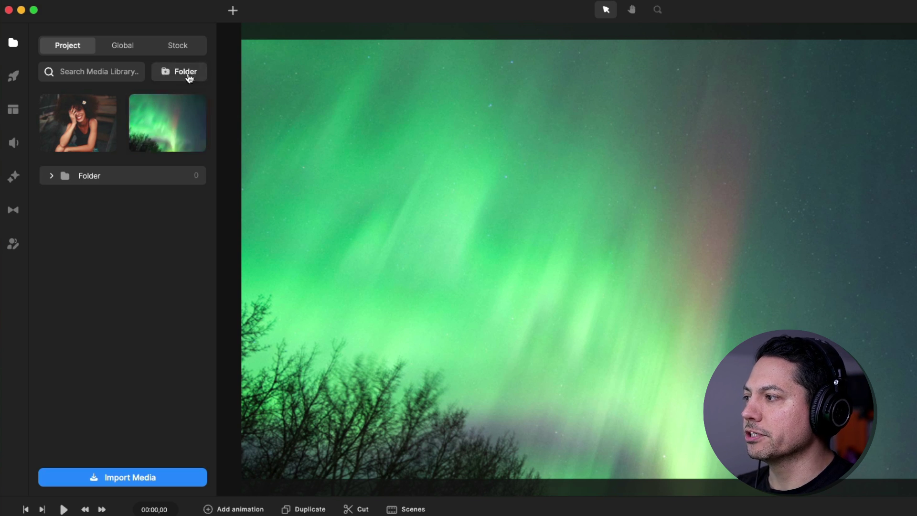
right_click(83, 177)
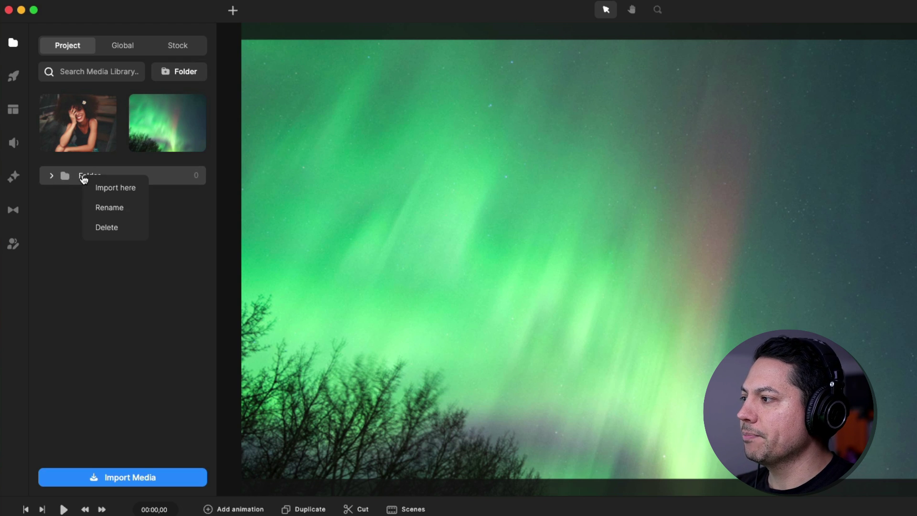
left_click(117, 208)
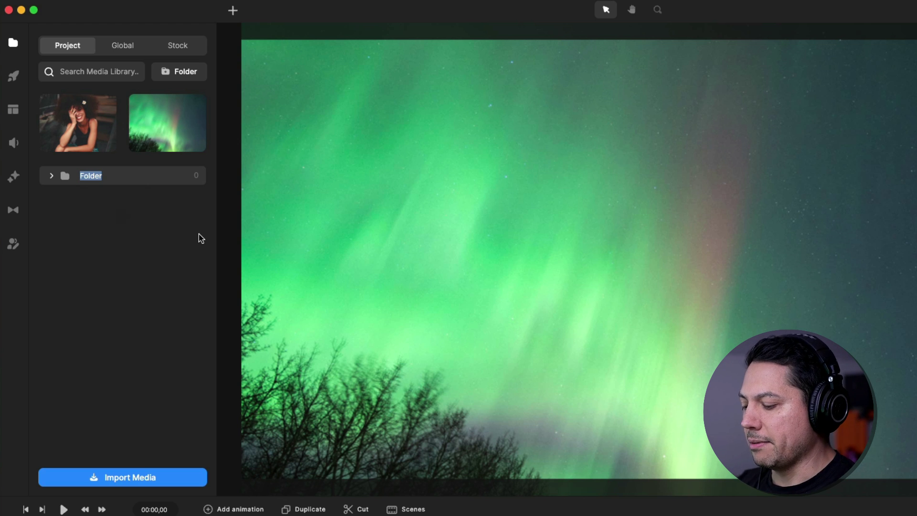
type("Pictures")
key("Return")
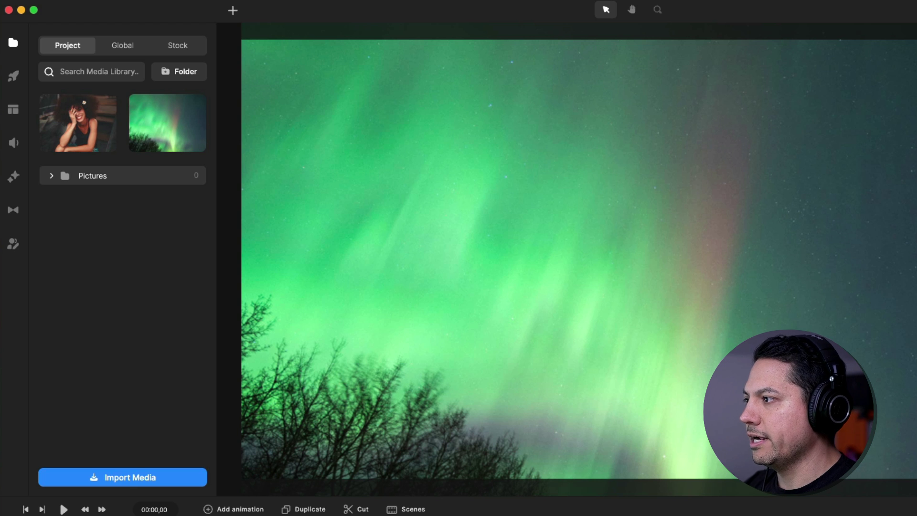
left_click_drag(79, 136, 92, 180)
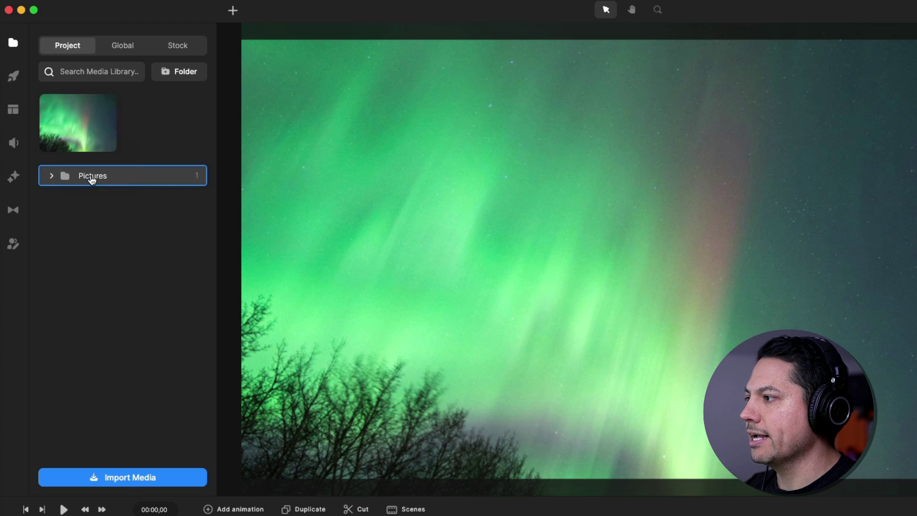
left_click_drag(84, 127, 106, 178)
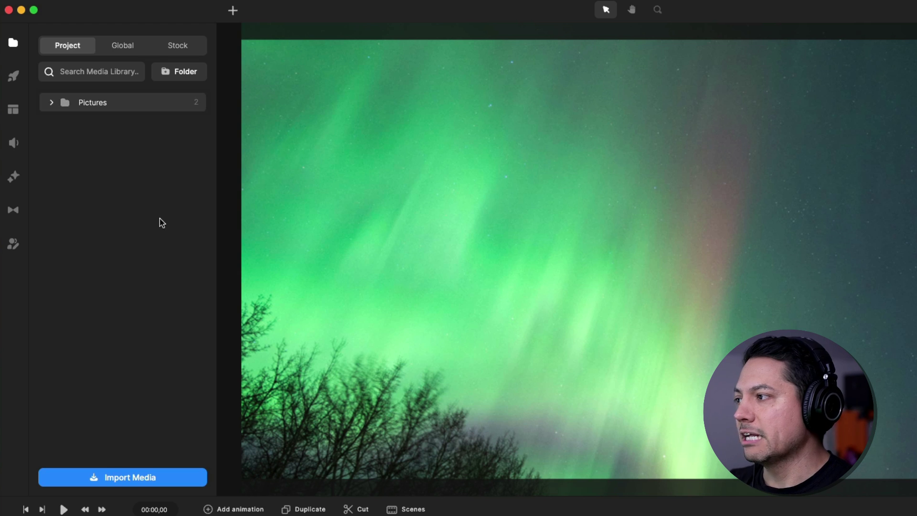
Step: Add another media folder and name it 'Videos'
left_click(167, 72)
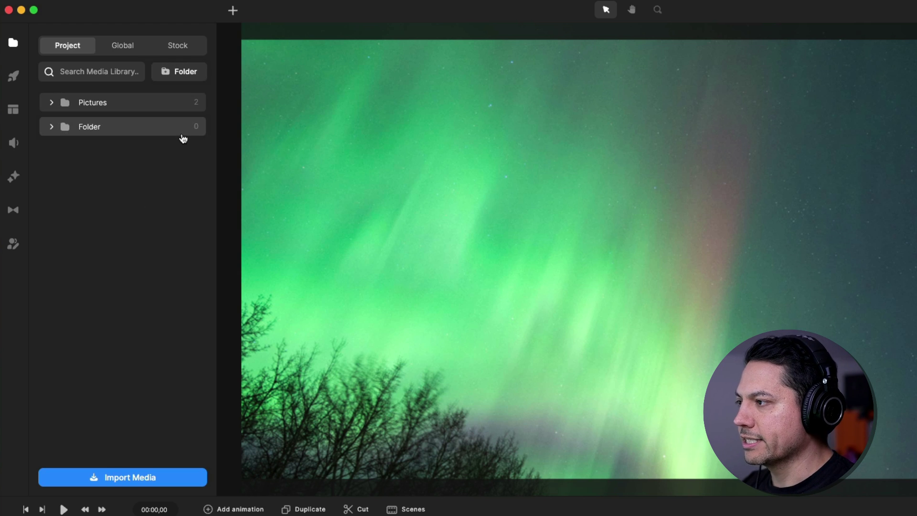
right_click(107, 125)
left_click(156, 152)
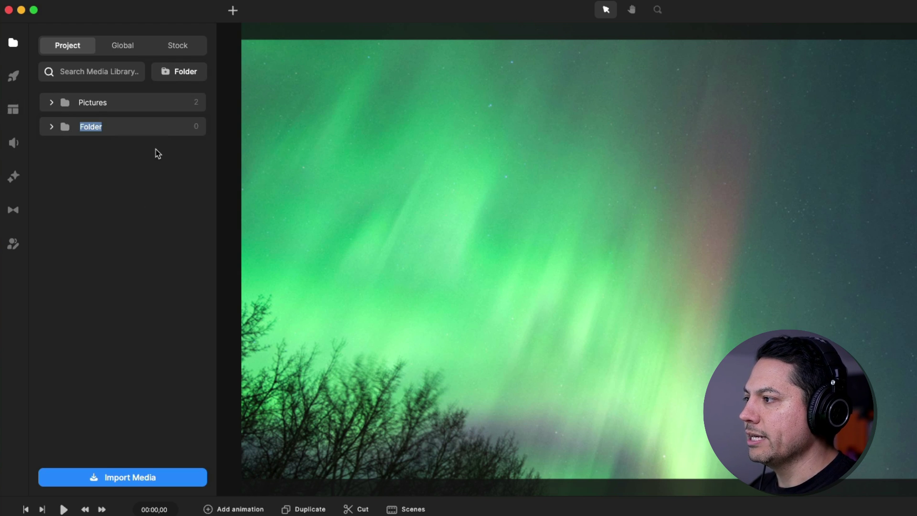
type("Videos")
key("Return")
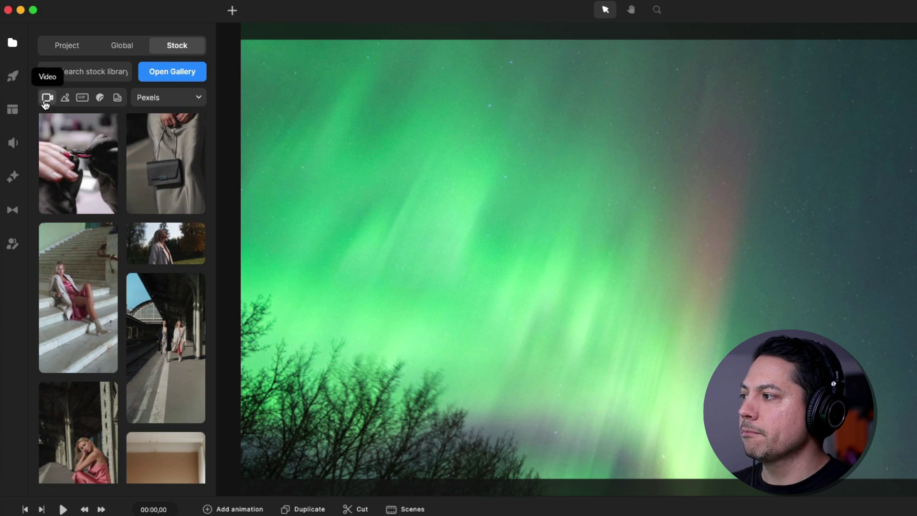
Step: Browse stock images, Giphy GIFs and stickers, and SVG icons, then return to Pexels videos
left_click(145, 101)
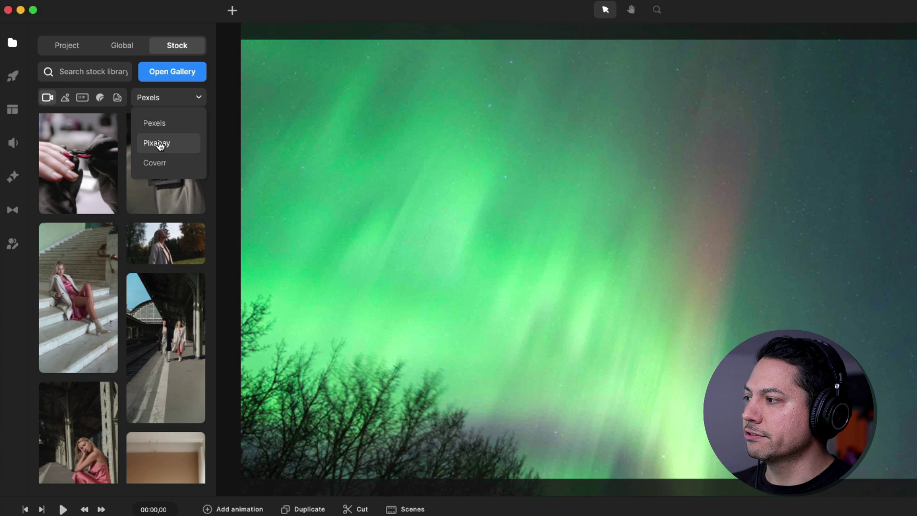
left_click(65, 97)
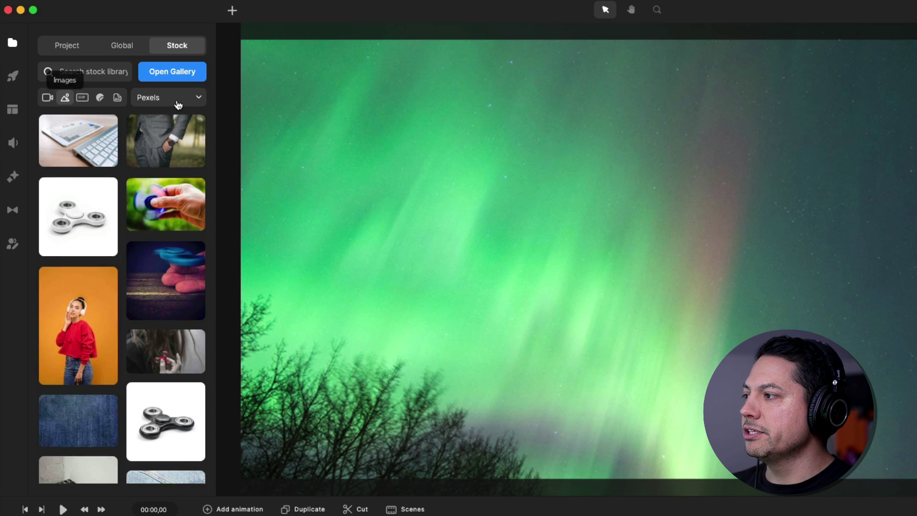
left_click(179, 100)
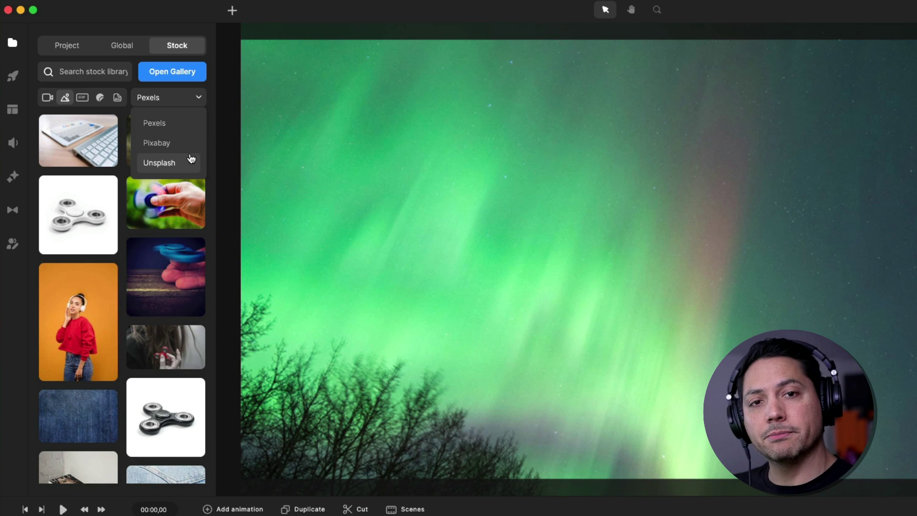
left_click(82, 98)
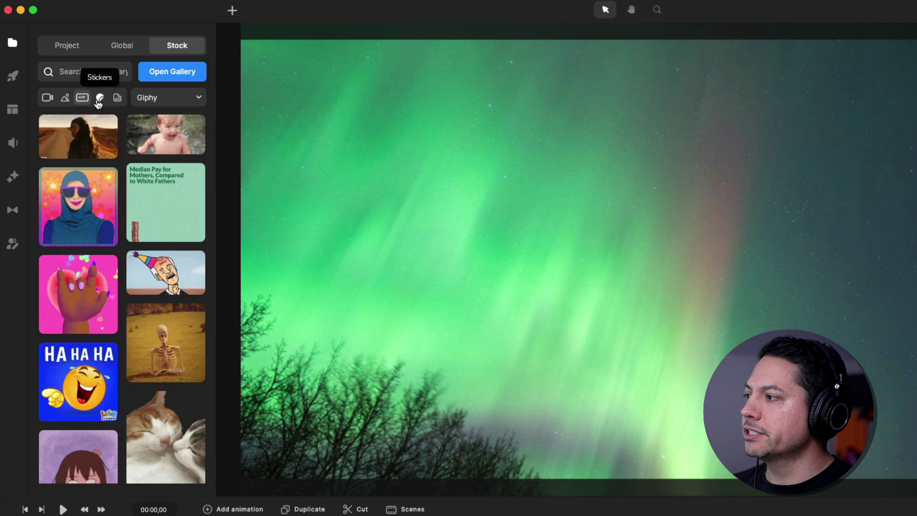
left_click(101, 100)
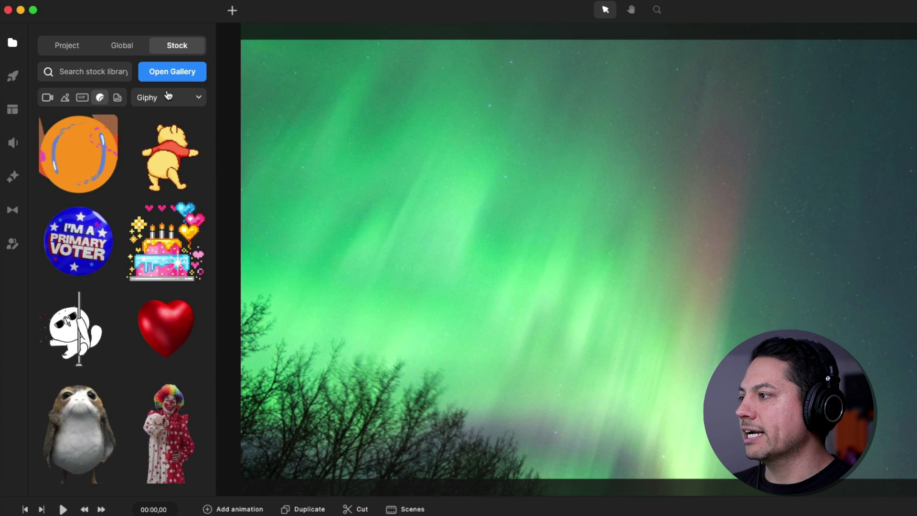
left_click(117, 96)
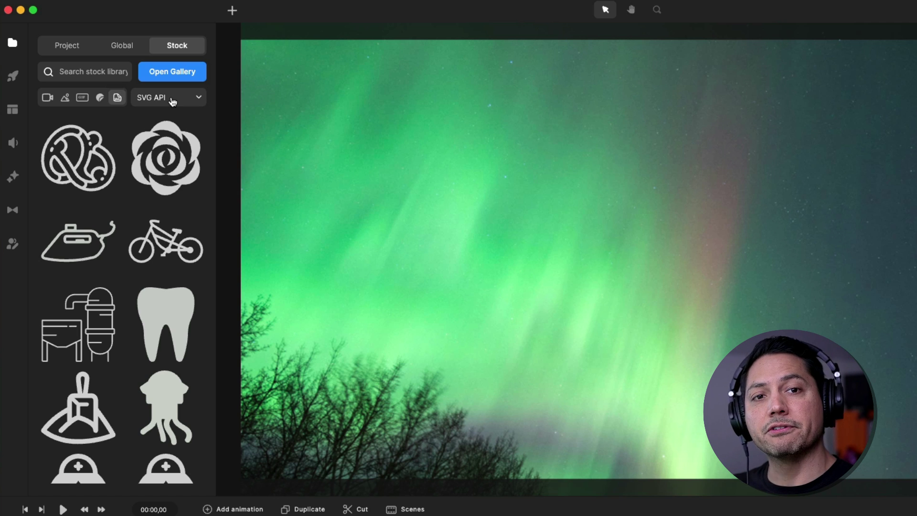
left_click(48, 98)
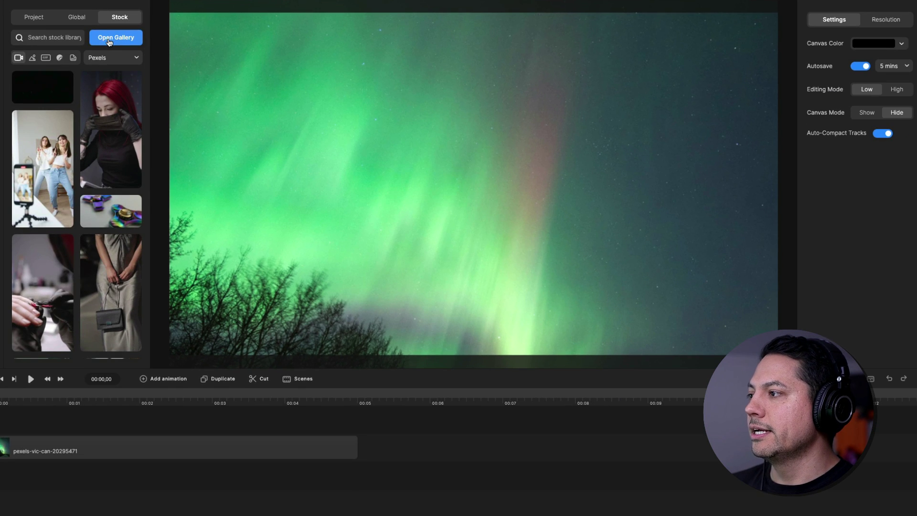
Step: Search the stock gallery for 'waves' and download the wave-crashing-on-rocks clip
left_click(111, 40)
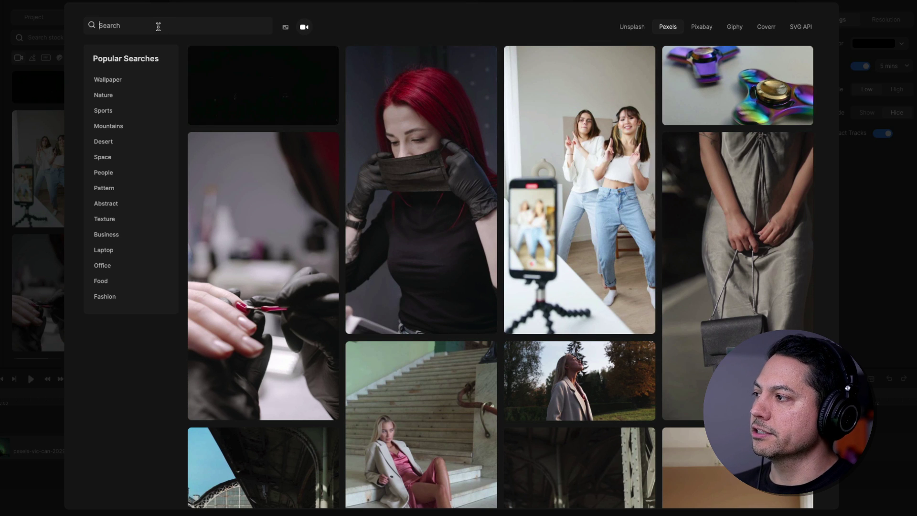
left_click(158, 27)
type("waves")
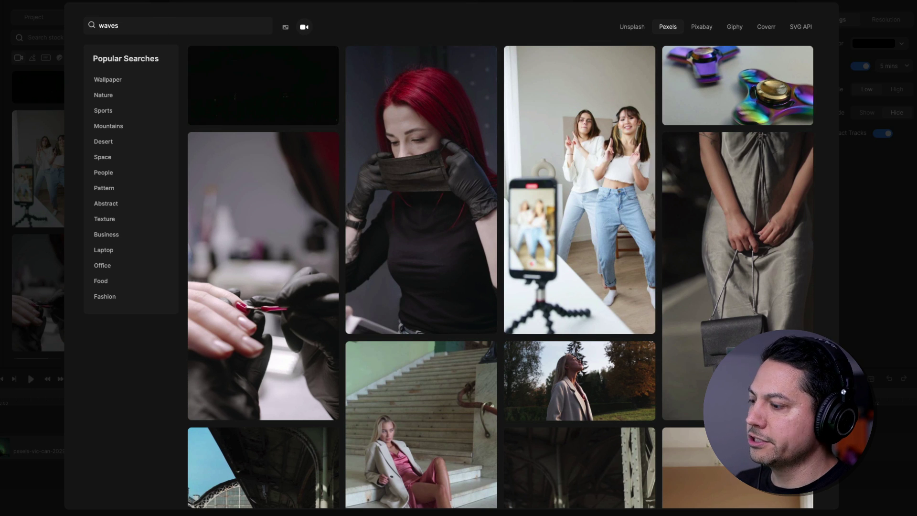
key("Return")
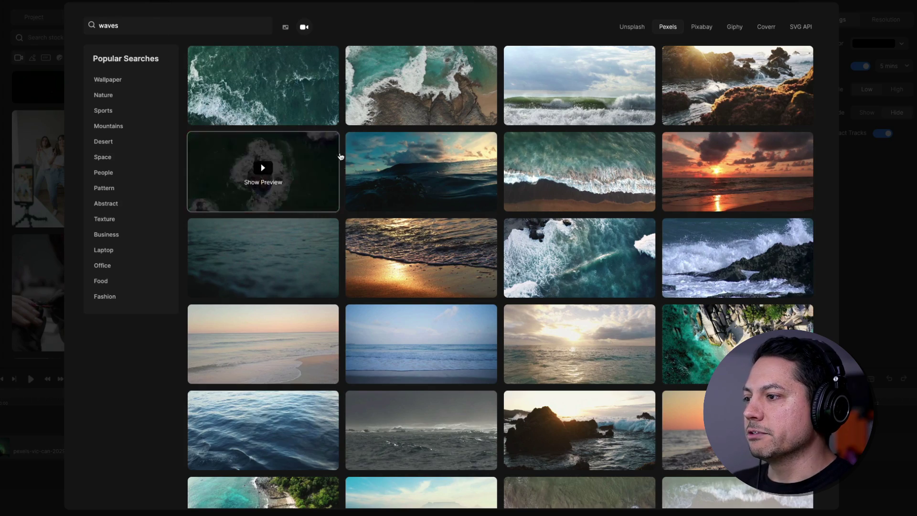
scroll(468, 281, "down", 4)
scroll(473, 299, "down", 10)
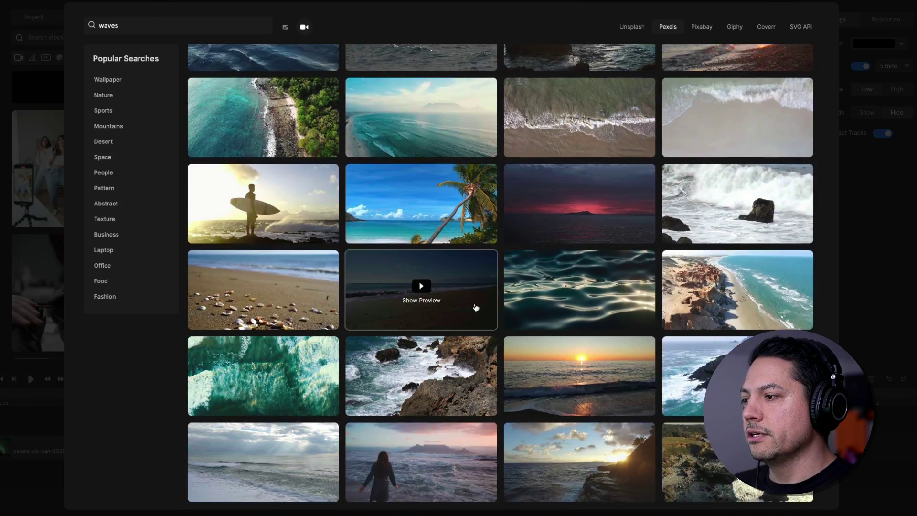
scroll(476, 307, "up", 14)
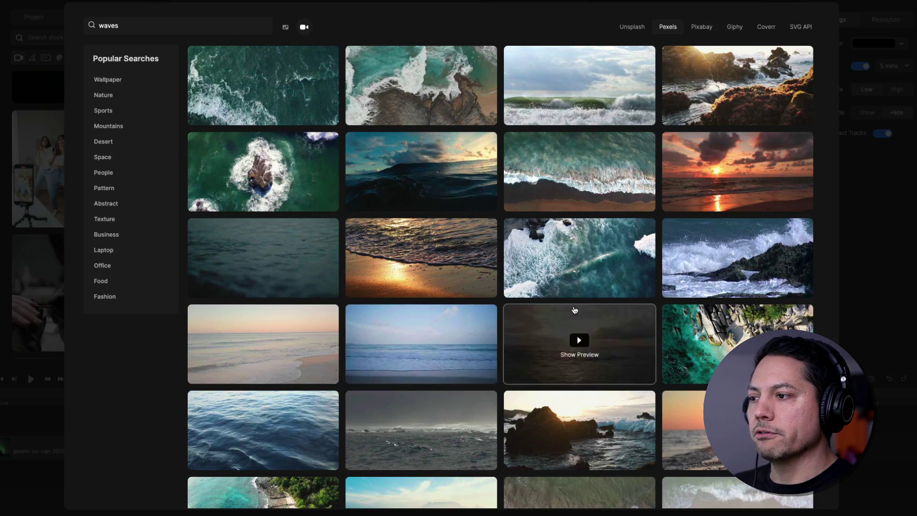
left_click(720, 250)
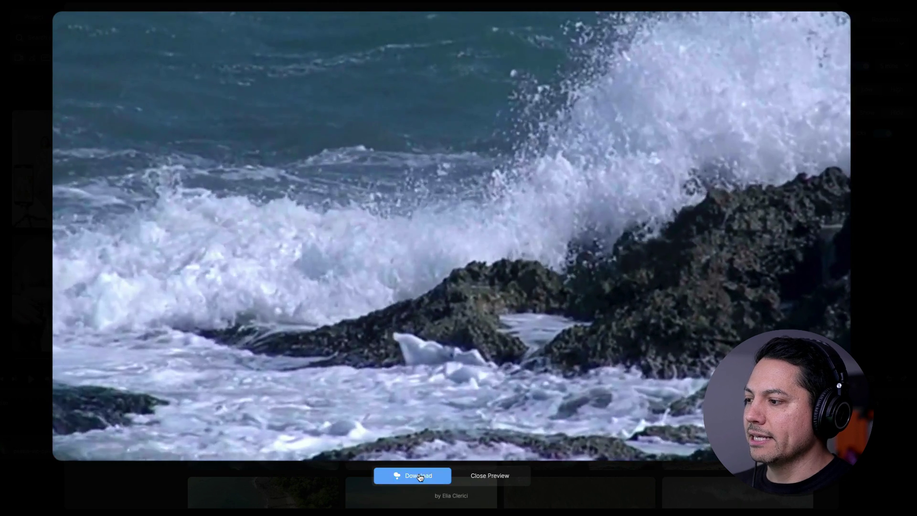
left_click(418, 475)
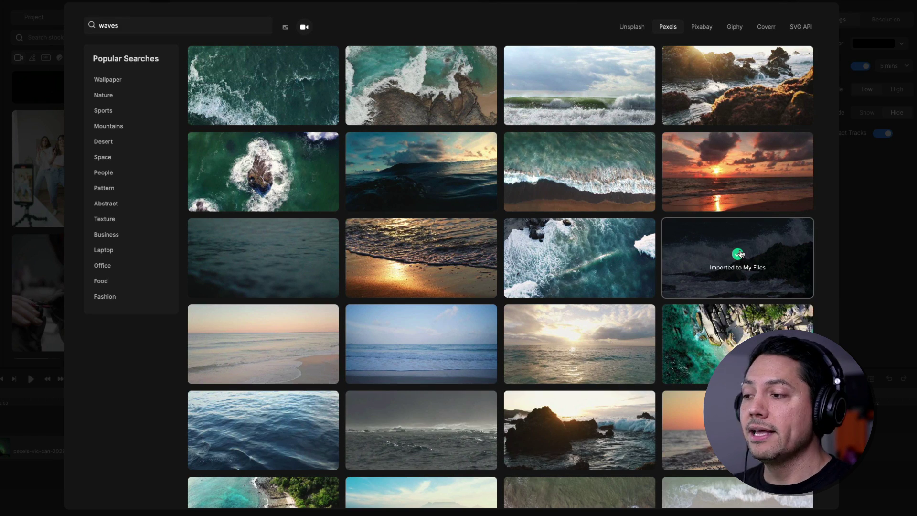
left_click(9, 404)
Step: Place the wave clip from Project media on the timeline, play it back, then view the Global library
left_click(34, 17)
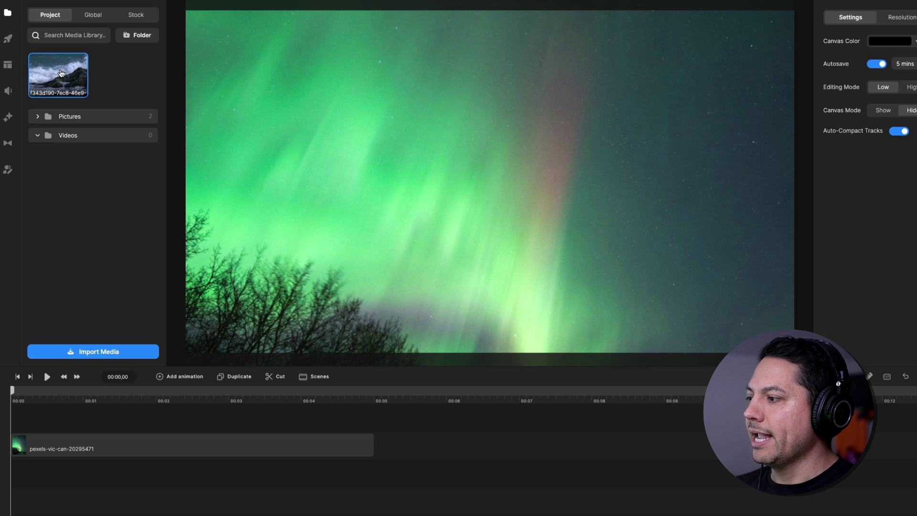
left_click_drag(59, 81, 30, 426)
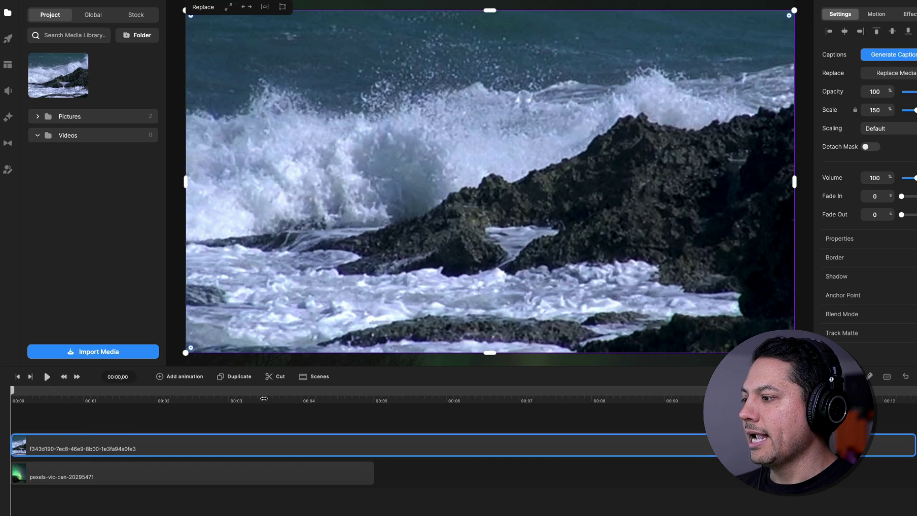
key("space")
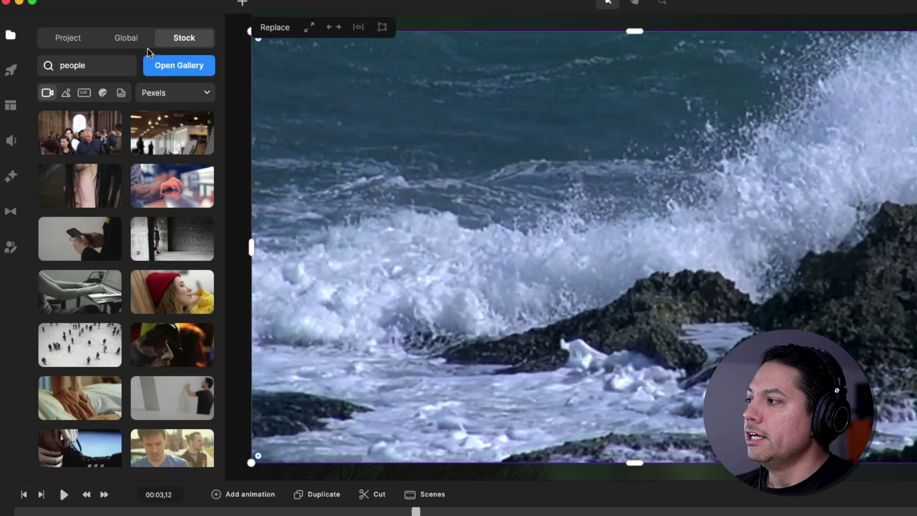
left_click(127, 39)
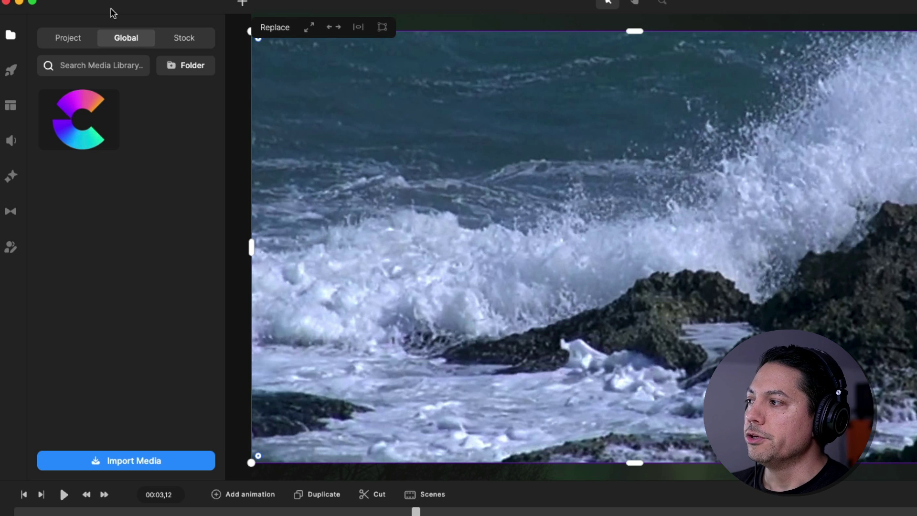
Step: Copy the woman's photo from the Project media to the Global library
left_click(70, 37)
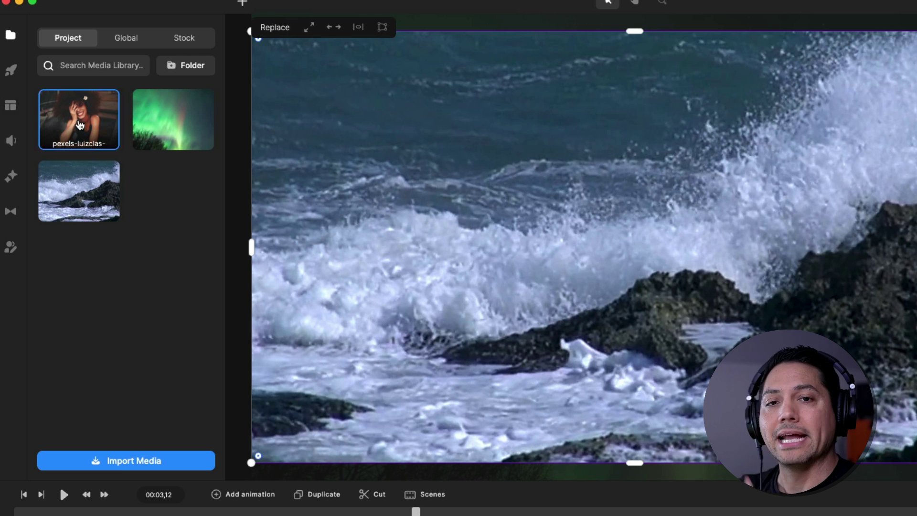
right_click(81, 129)
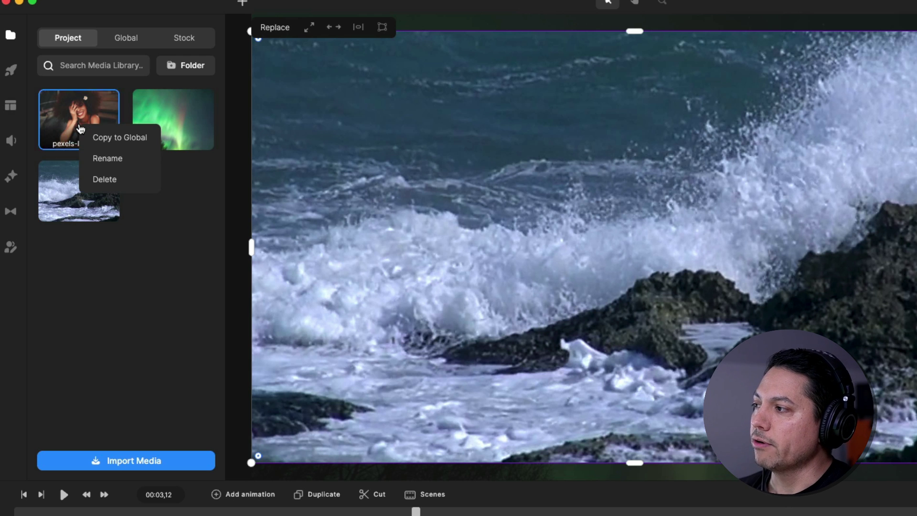
left_click(106, 139)
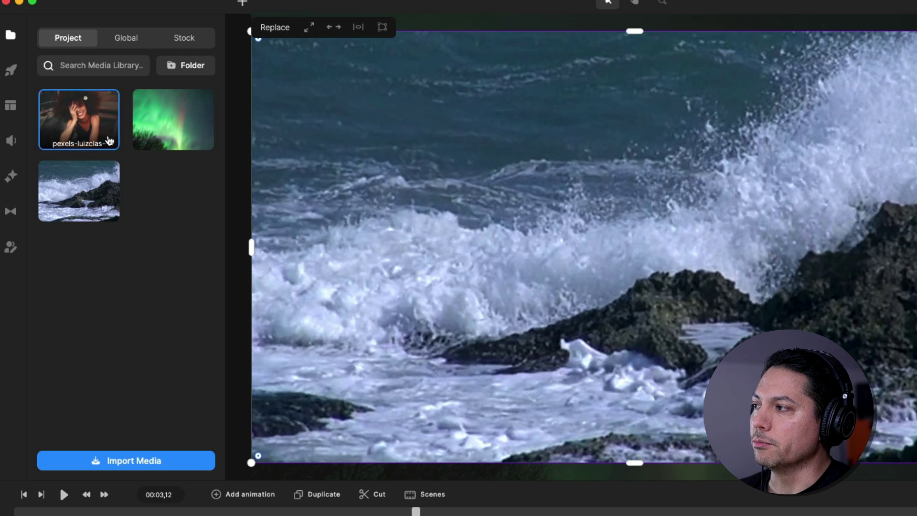
Step: Rename the copied photo in the Global library to 'End Screen'
left_click(126, 40)
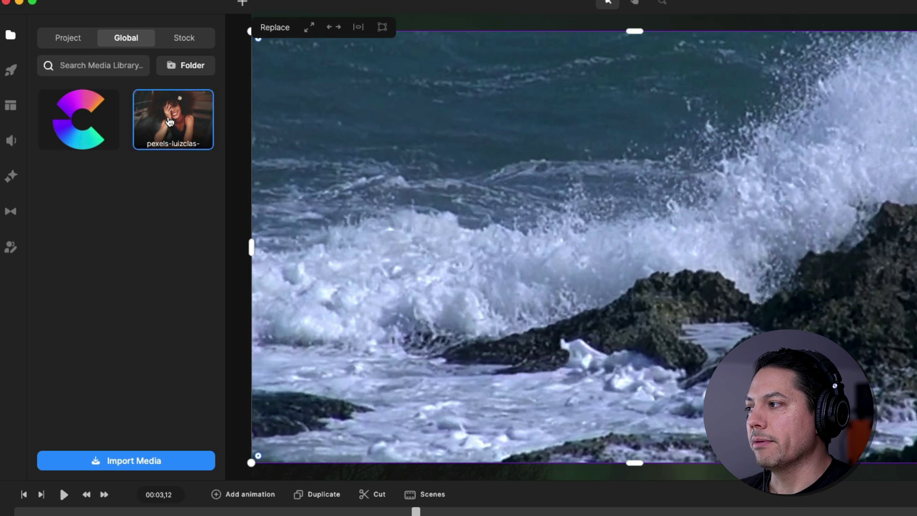
right_click(172, 125)
left_click(208, 150)
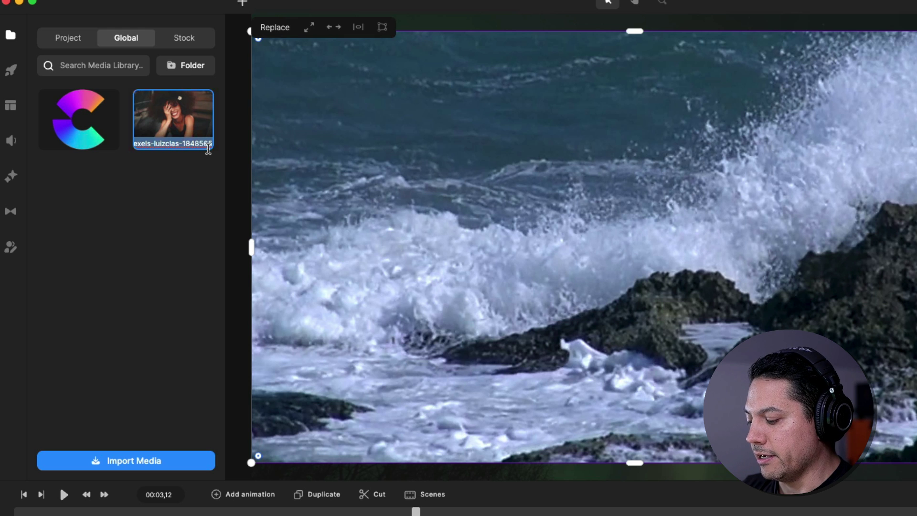
type("End Scre")
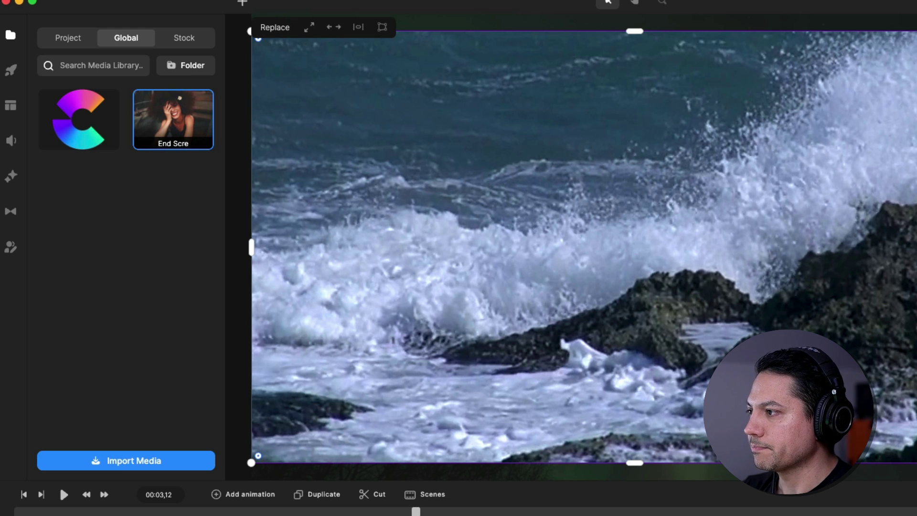
type("en")
key("Return")
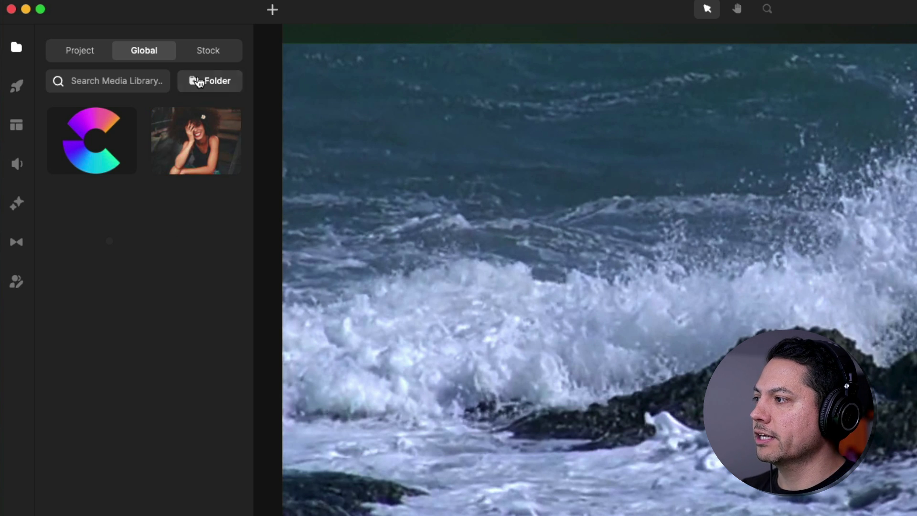
Step: Create a 'Logo' folder in the Global library and move the C logo into it
left_click(198, 82)
right_click(117, 206)
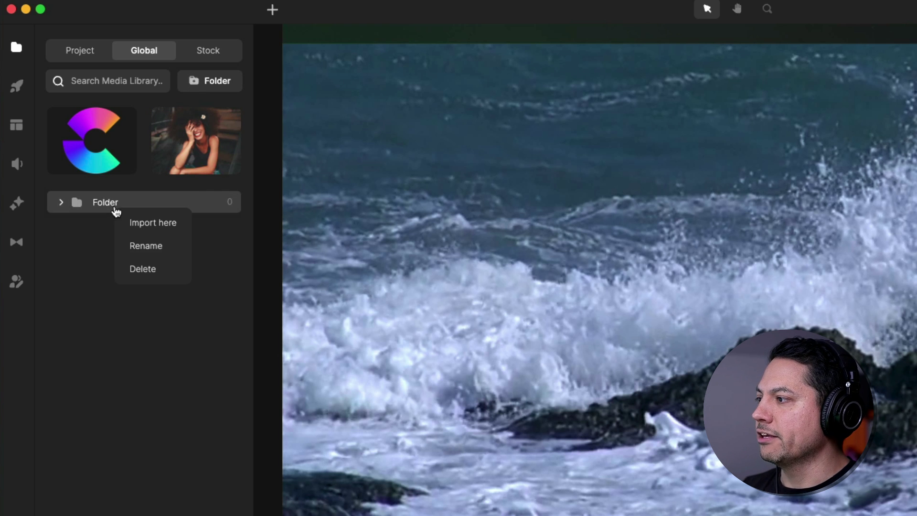
left_click(171, 249)
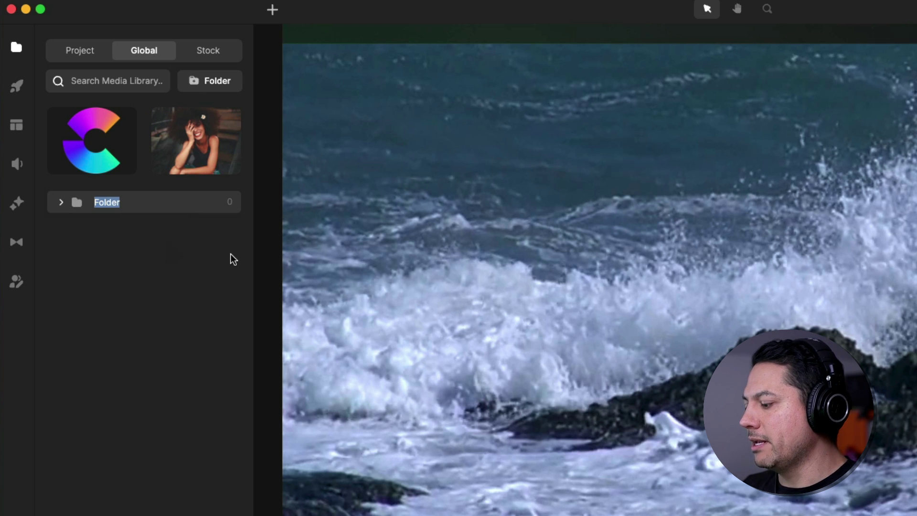
type("Logo")
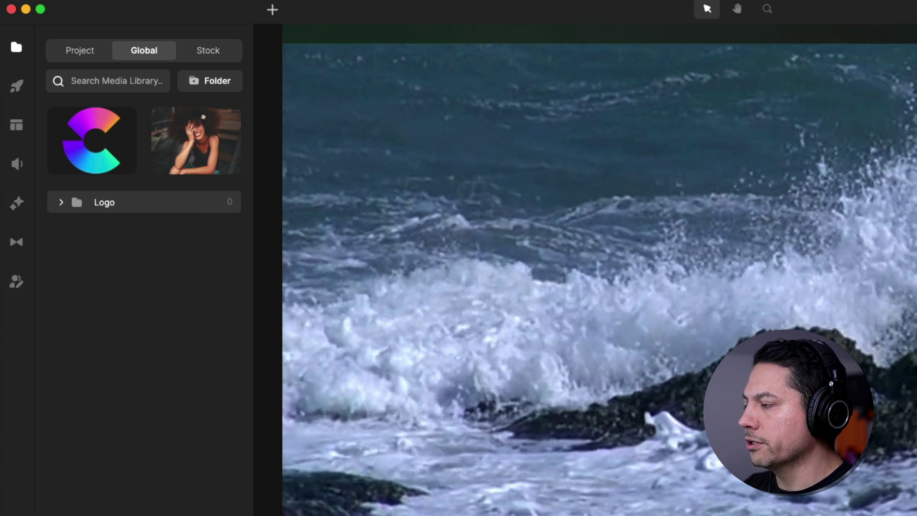
key("Return")
left_click(92, 140)
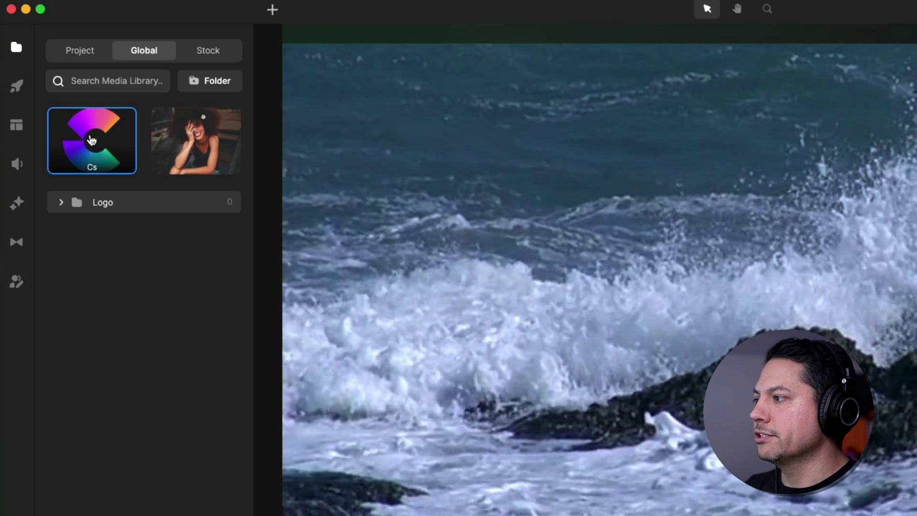
left_click_drag(92, 141, 116, 213)
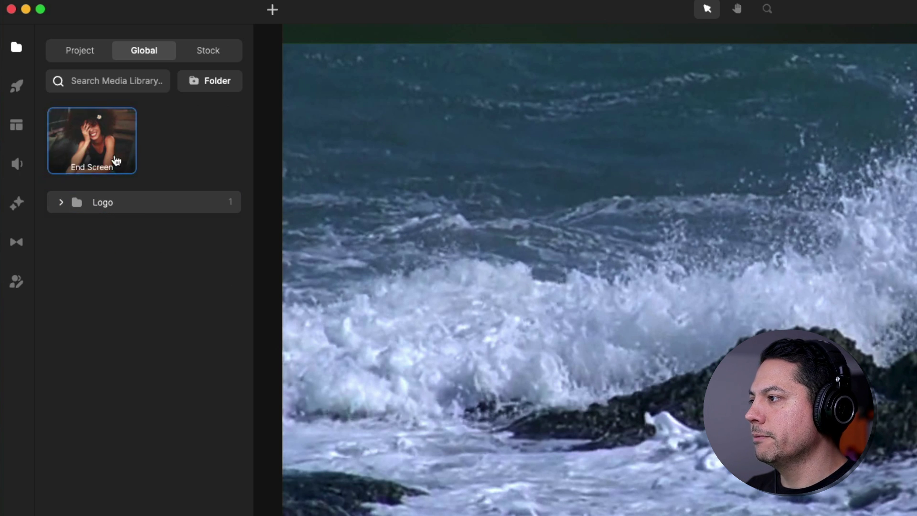
Step: Create an 'End Screens' folder and move the End Screen photo into it
left_click(208, 86)
right_click(119, 239)
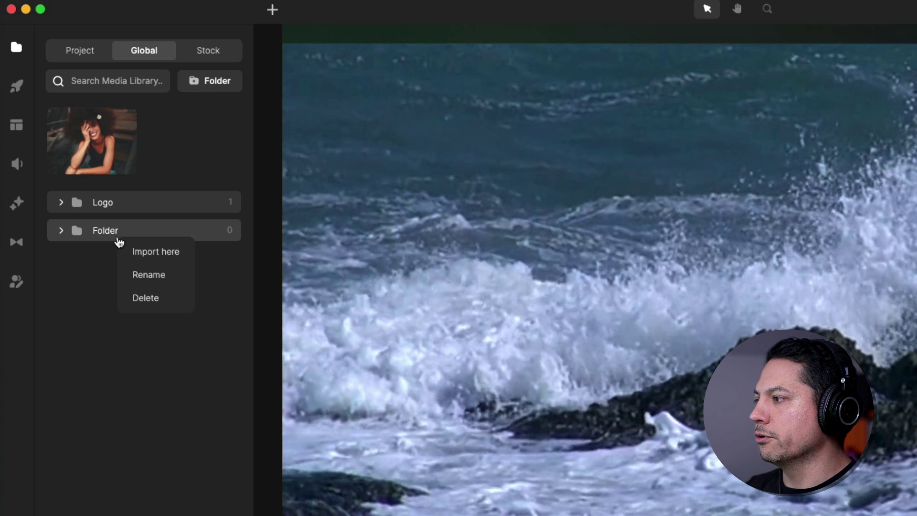
left_click(154, 274)
type("End")
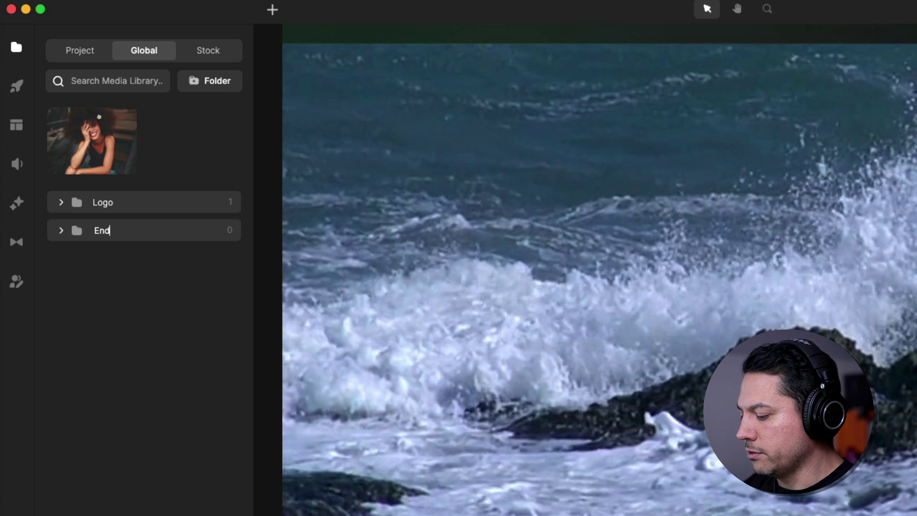
type(" Screens")
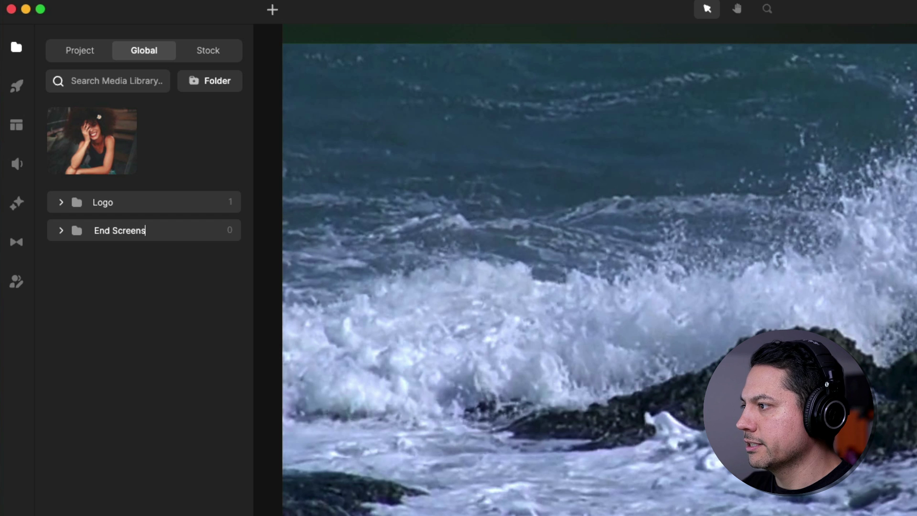
key("Return")
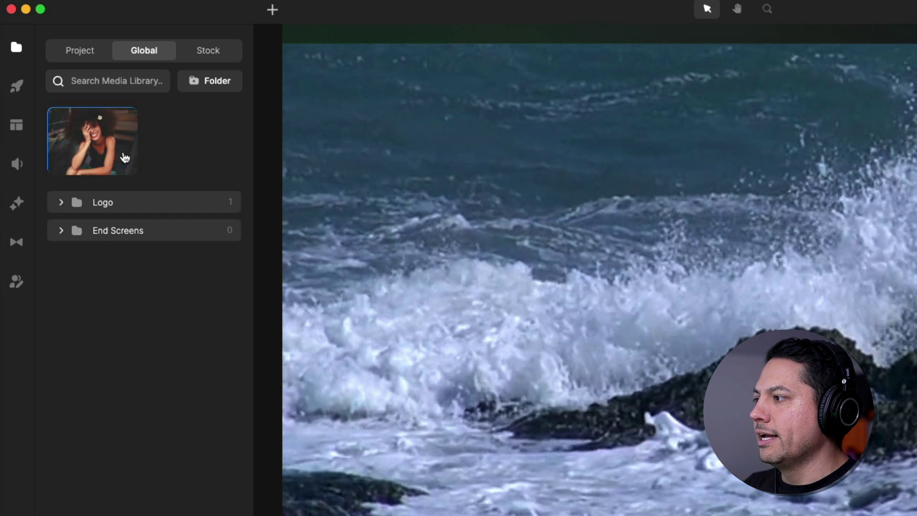
left_click_drag(122, 155, 163, 236)
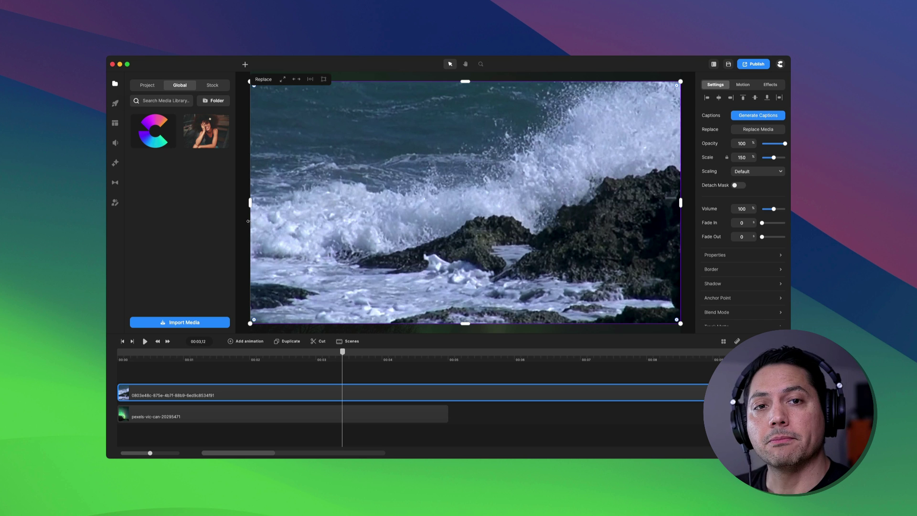
Step: Browse the Elements library, viewing the 3D Creator characters and scrolling through the element categories
left_click(115, 103)
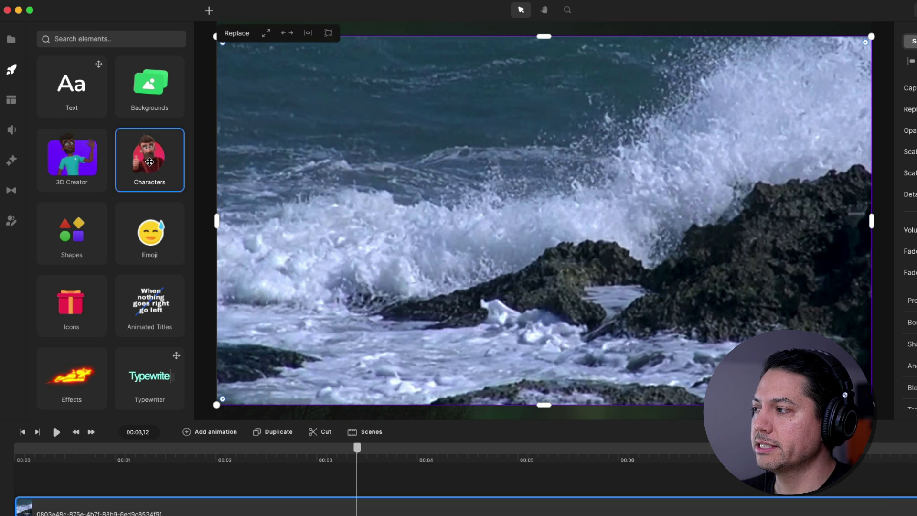
left_click(82, 167)
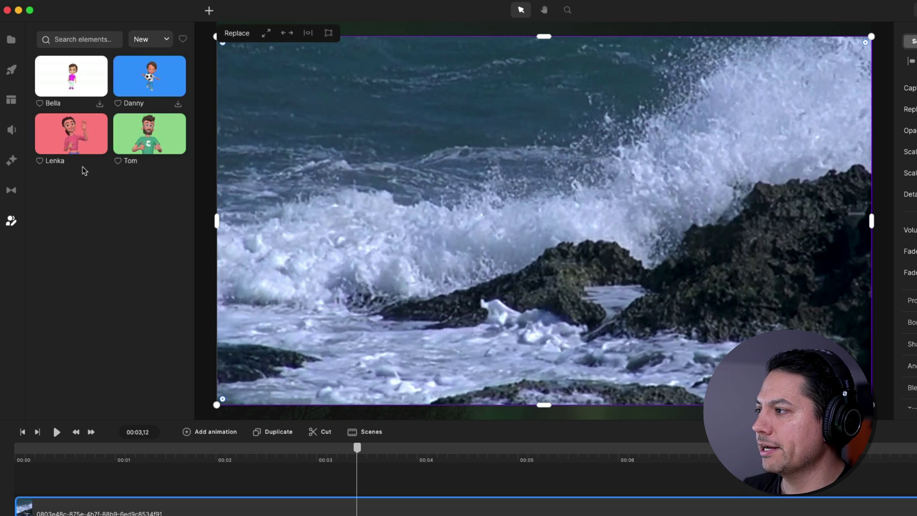
left_click(11, 70)
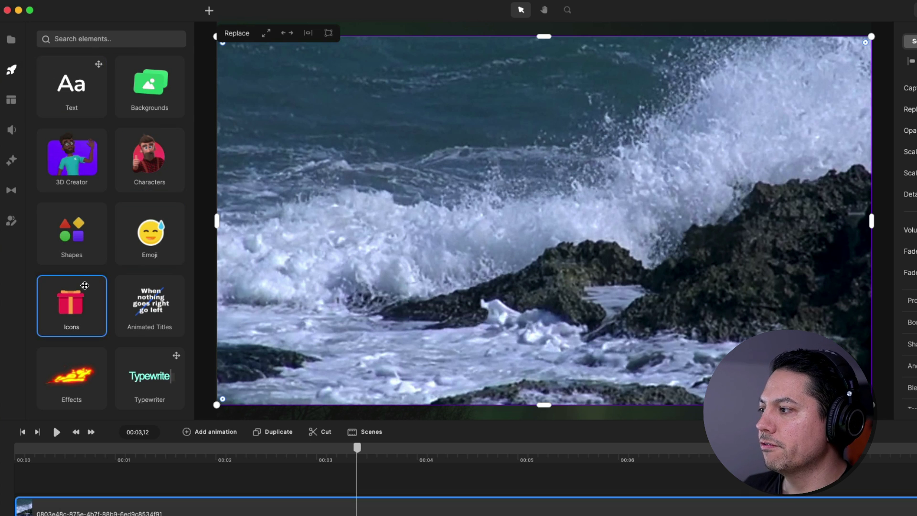
scroll(84, 285, "down", 2)
scroll(84, 285, "down", 5)
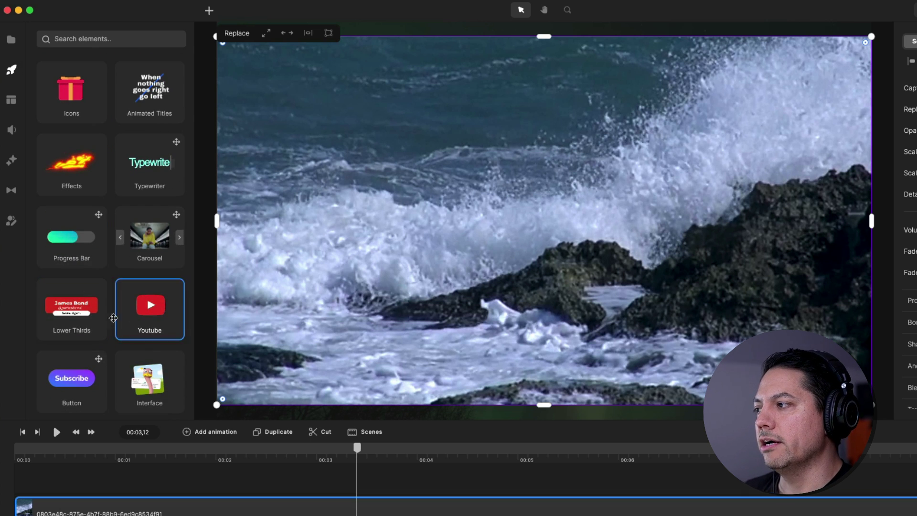
scroll(115, 313, "down", 7)
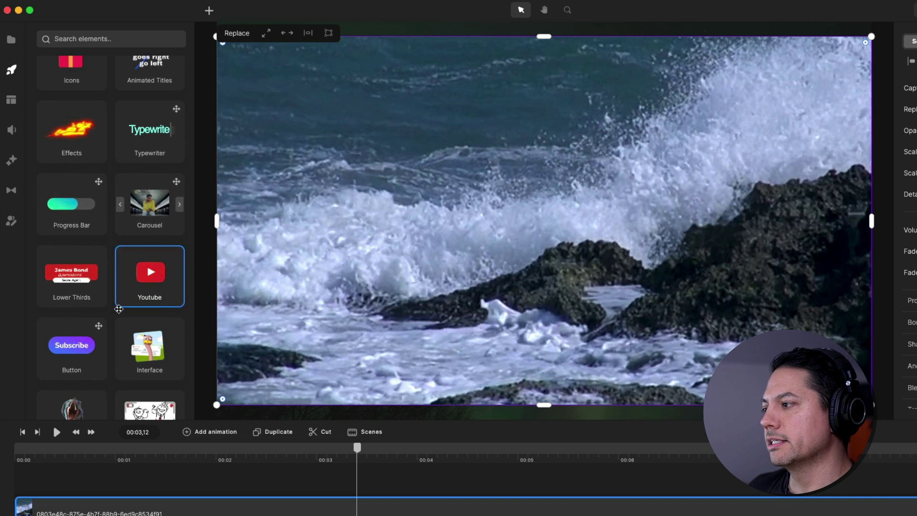
scroll(120, 313, "down", 5)
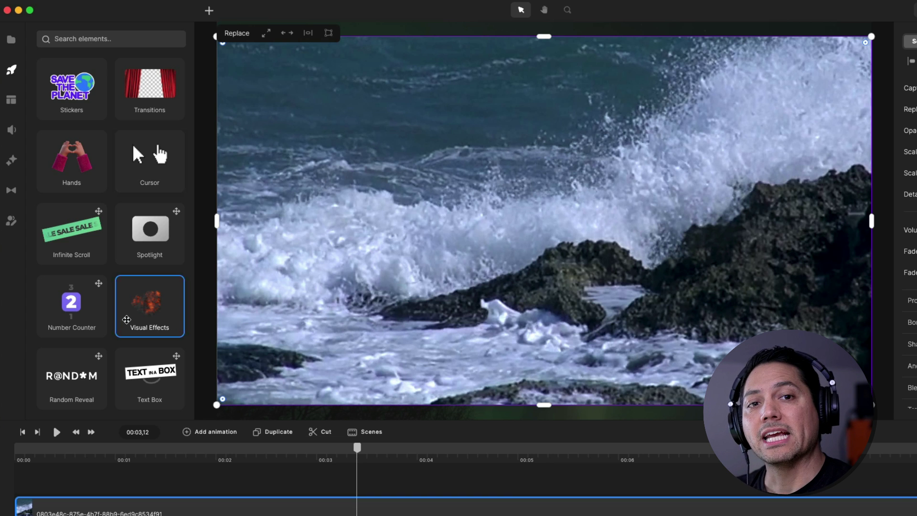
scroll(126, 321, "down", 5)
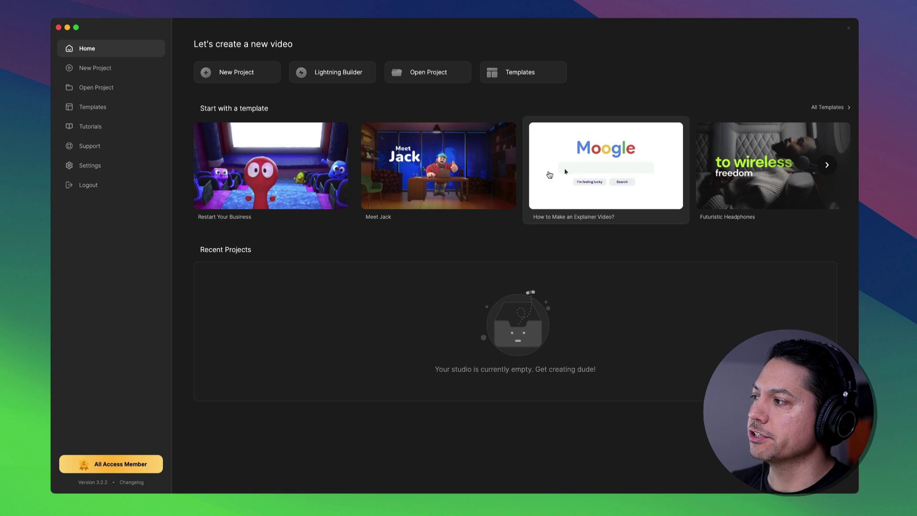
Step: Open Settings and cancel the Free Up Disk Space prompt, keeping the 3.37 GB of downloaded resources
left_click(98, 167)
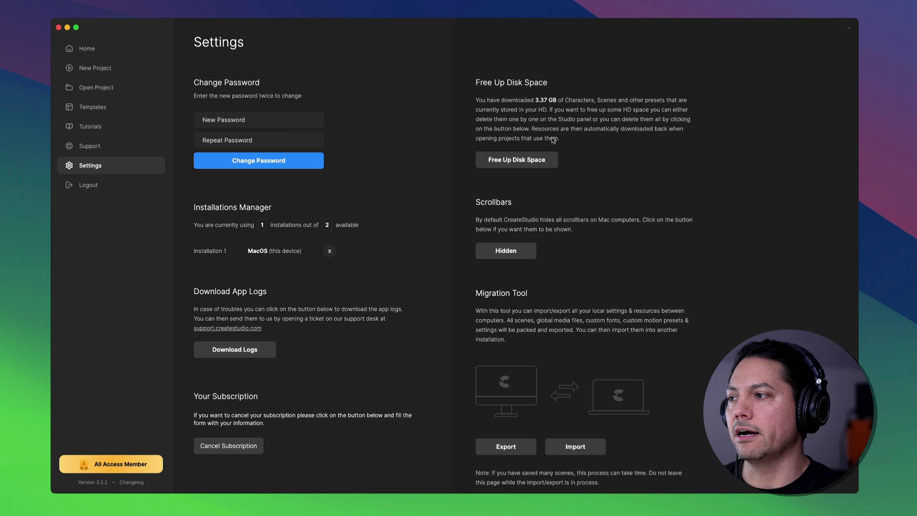
left_click(529, 163)
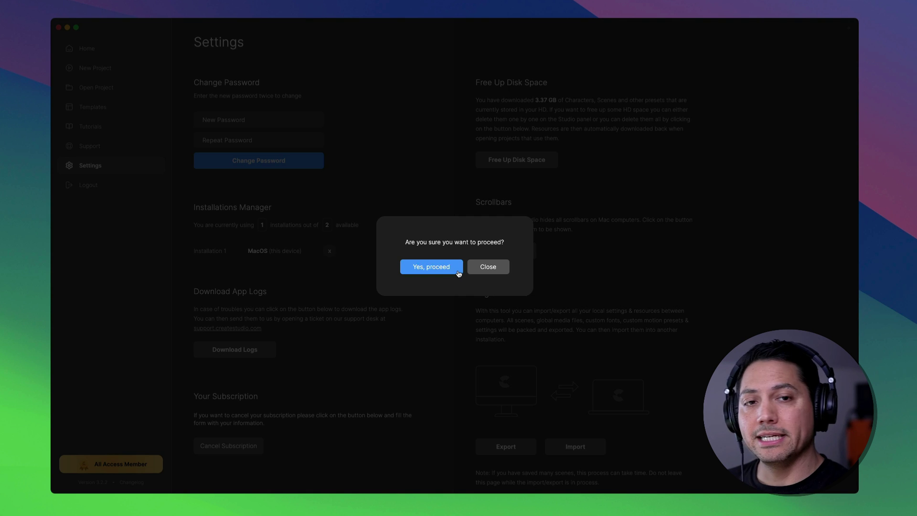
left_click(489, 272)
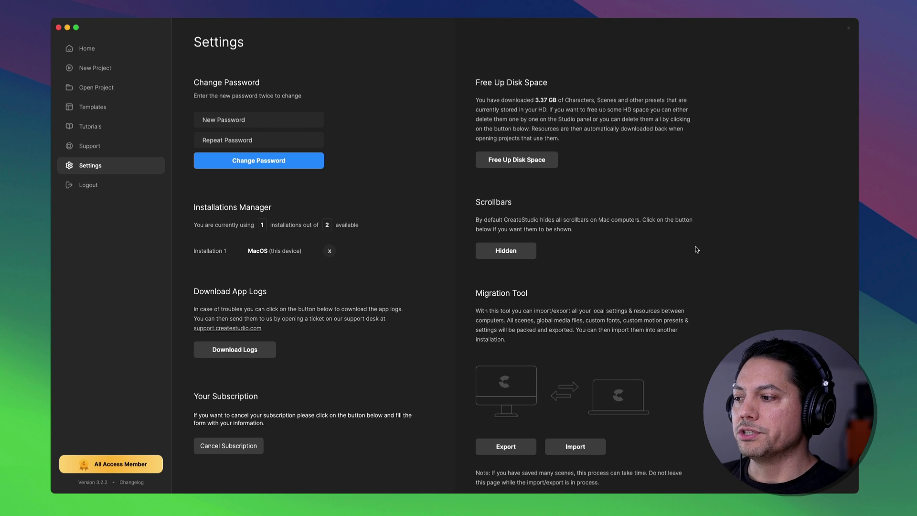
Step: Cancel the Migration Tool export's Save dialog, then return to the Home screen
left_click(509, 448)
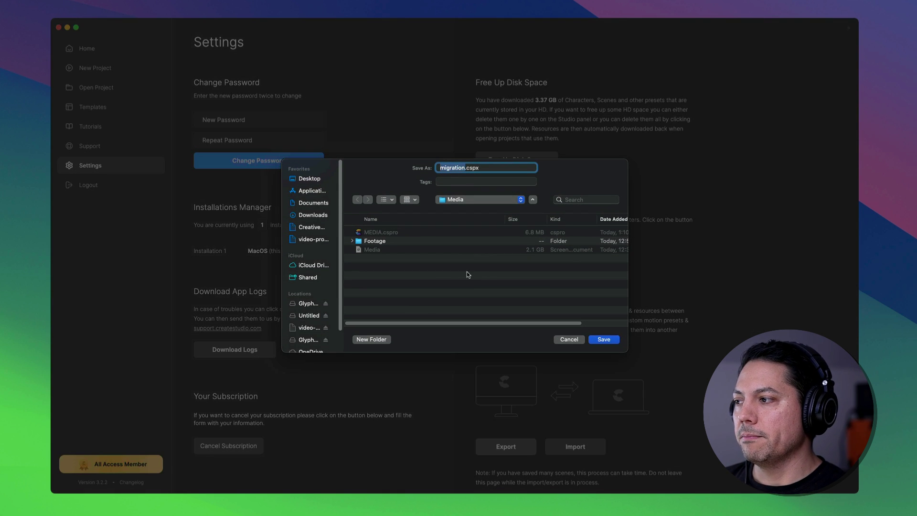
left_click(574, 342)
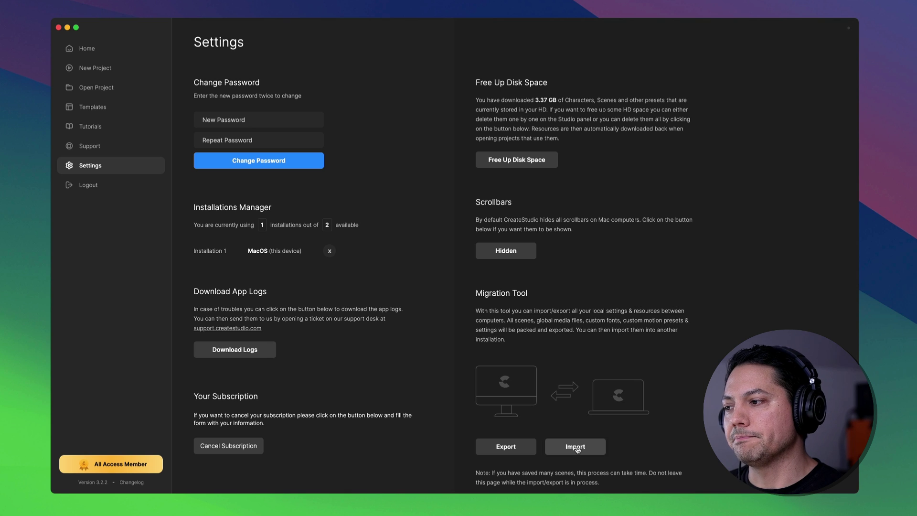
left_click(111, 48)
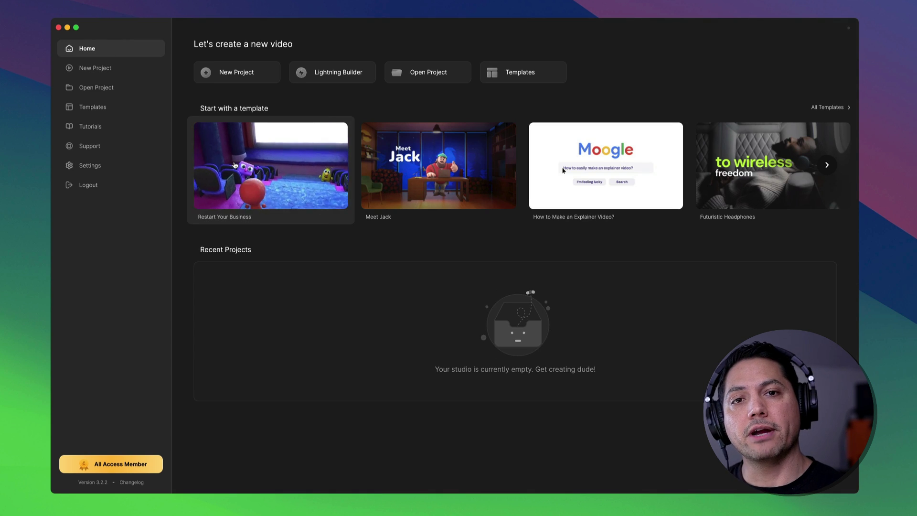